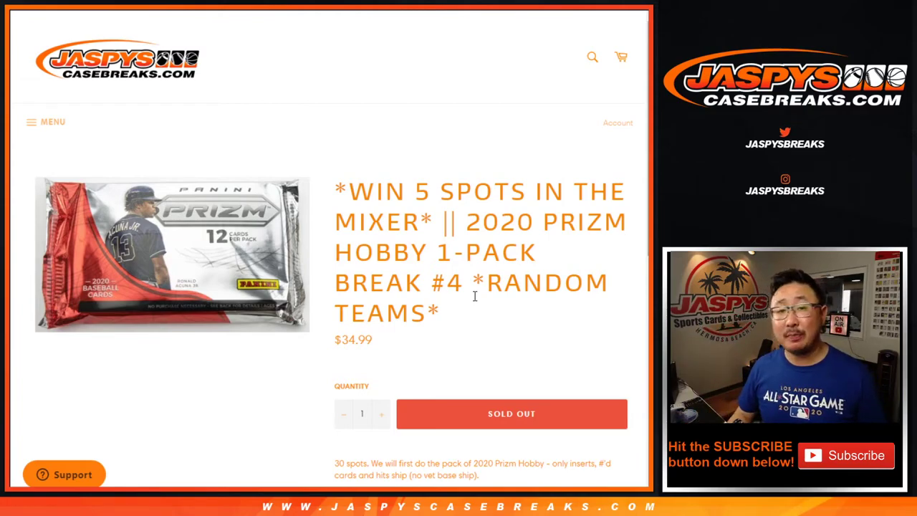
# Highlight break number #4 and the spot count 5 in the product title
pyautogui.moveTo(430, 282); pyautogui.dragTo(464, 282)
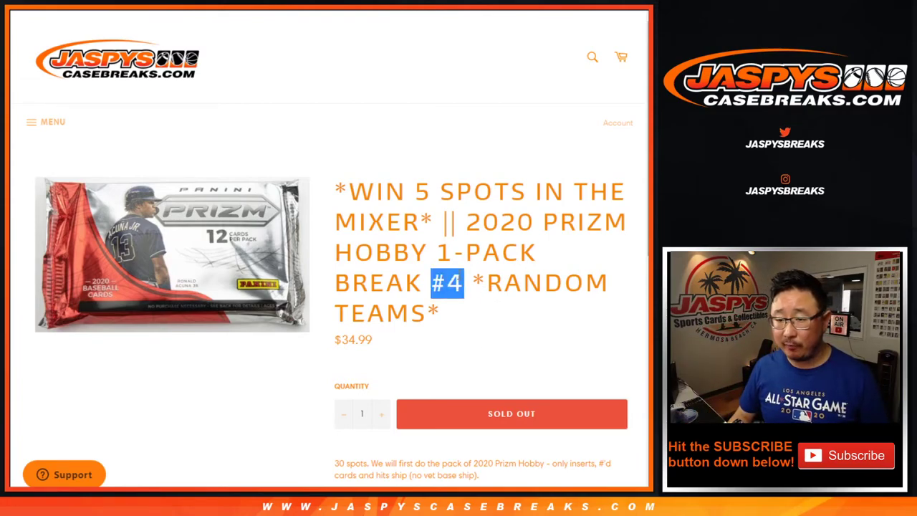
pyautogui.doubleClick(422, 192)
pyautogui.click(460, 197)
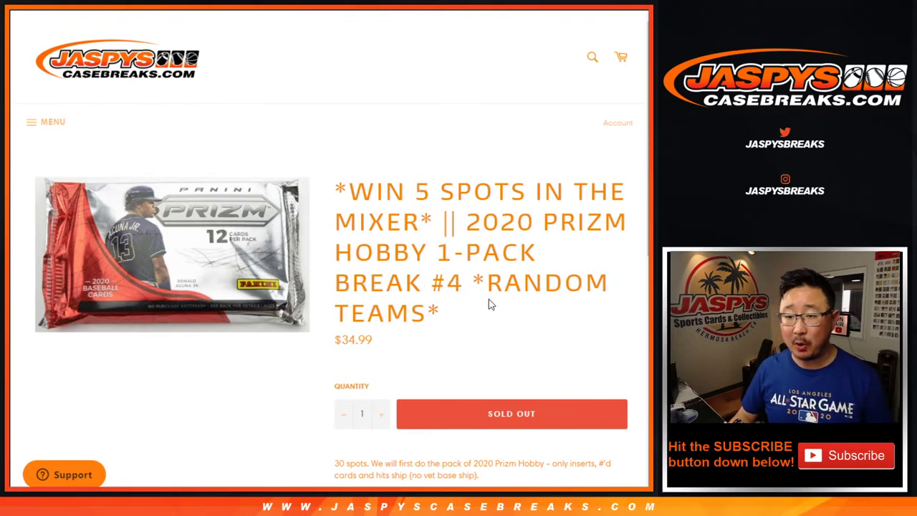
pyautogui.scroll(-3, 476, 285)
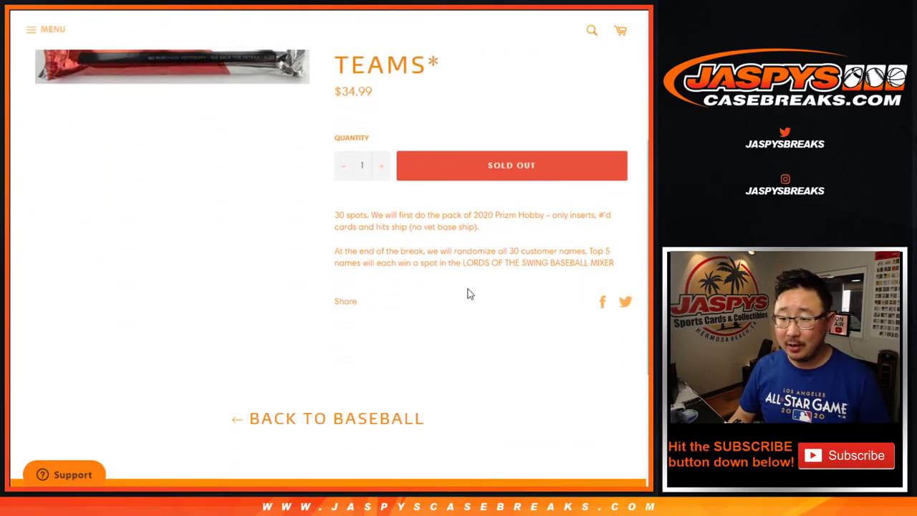
pyautogui.scroll(3, 490, 269)
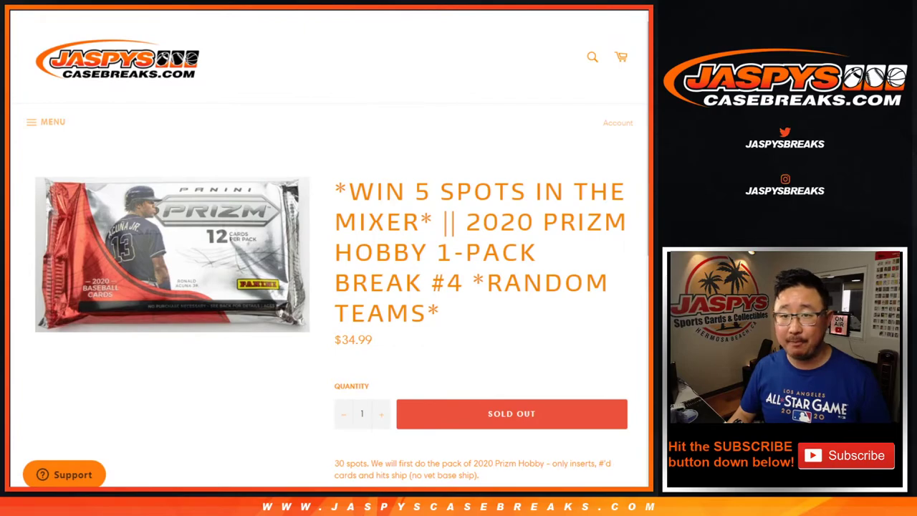
# Roll two dice on the RANDOM.ORG Dice Roller to set the shuffle count
pyautogui.hotkey('ctrl', 'Tab')
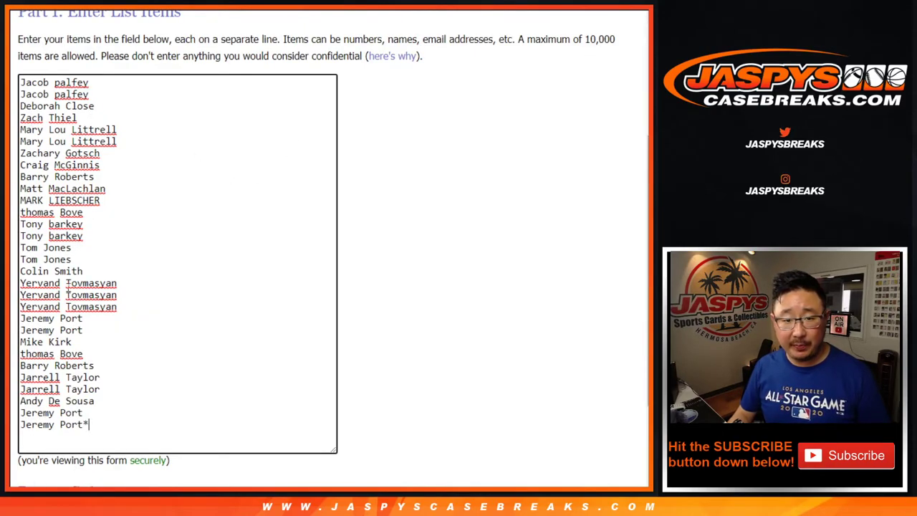
pyautogui.hotkey('ctrl', 'Tab')
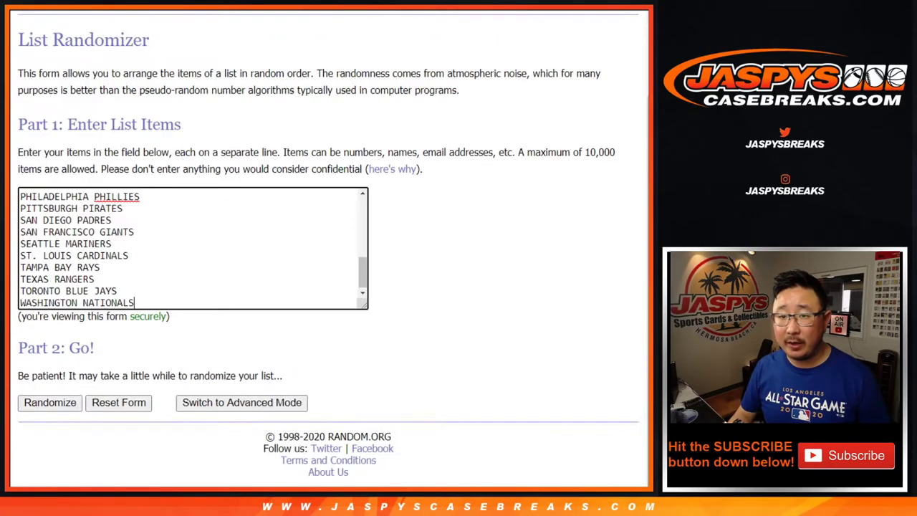
pyautogui.hotkey('ctrl', 'Tab')
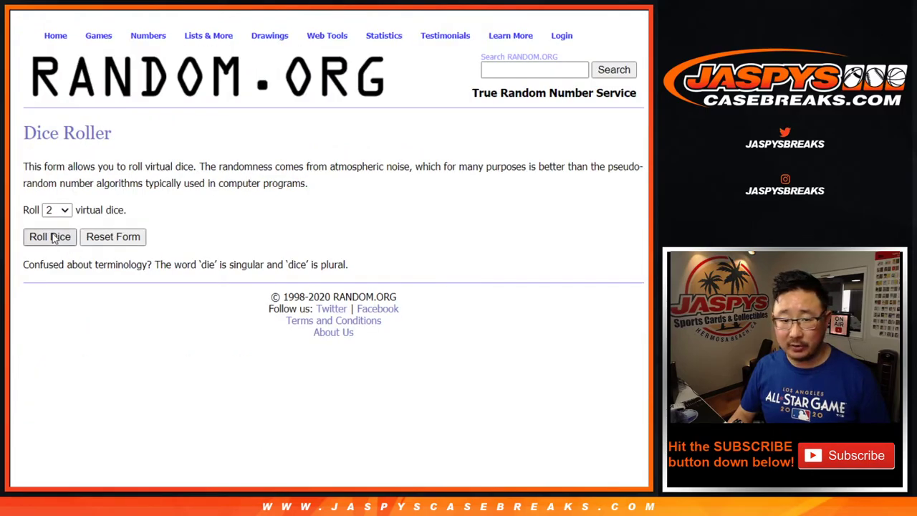
pyautogui.click(51, 238)
# Shuffle the 30 customer names in the List Randomizer five times
pyautogui.hotkey('ctrl', 'Tab')
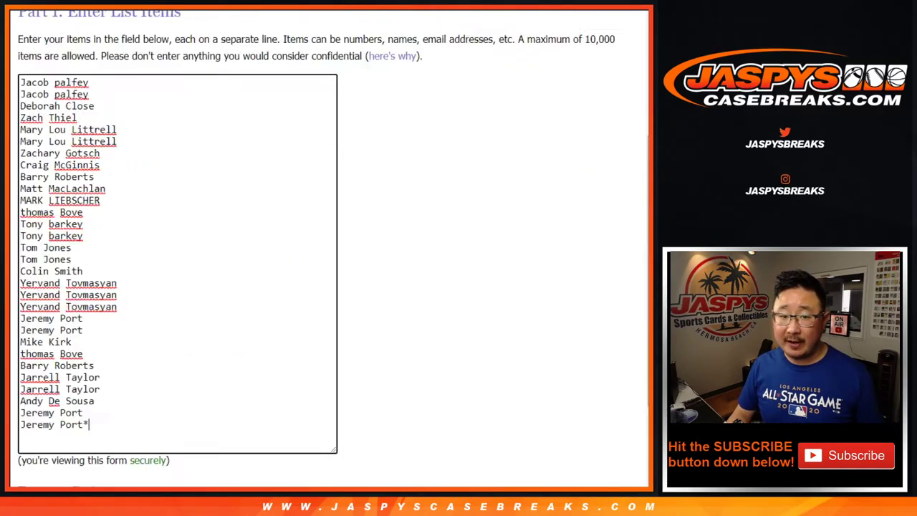
pyautogui.scroll(-2, 114, 433)
pyautogui.click(32, 407)
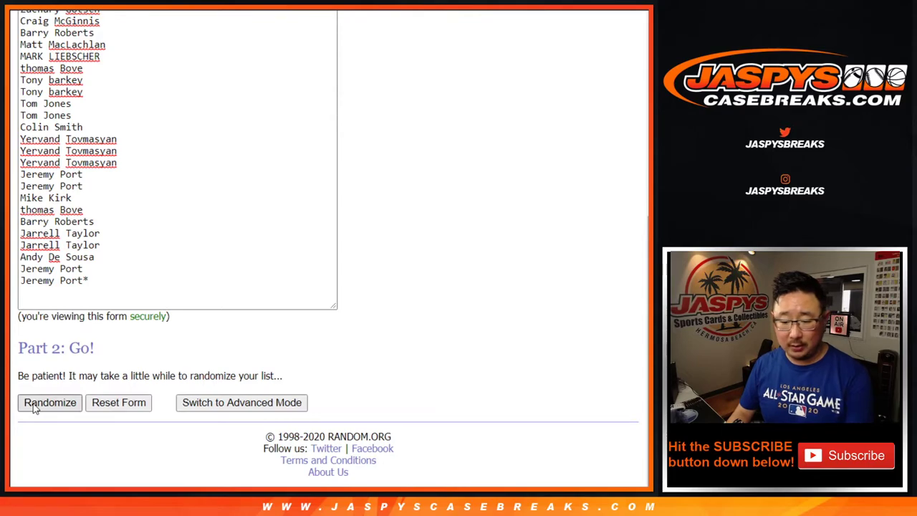
pyautogui.click(37, 403)
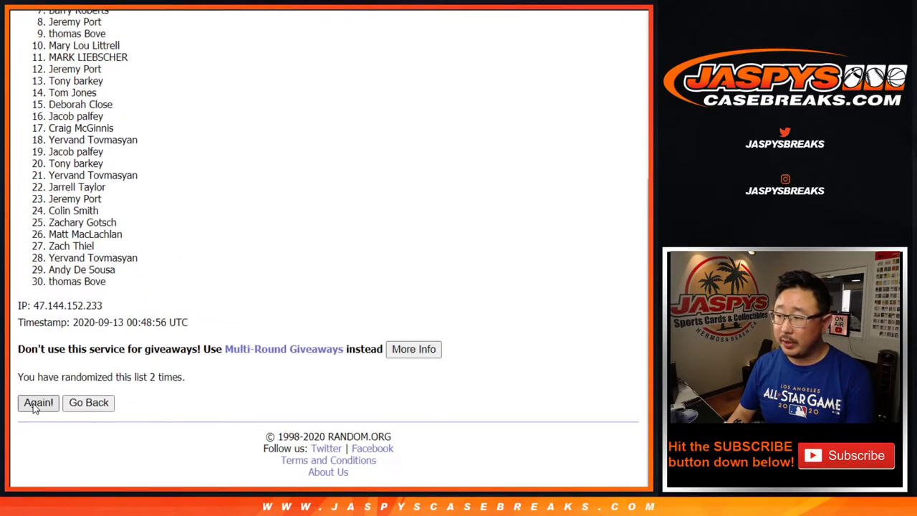
pyautogui.click(33, 405)
pyautogui.click(33, 404)
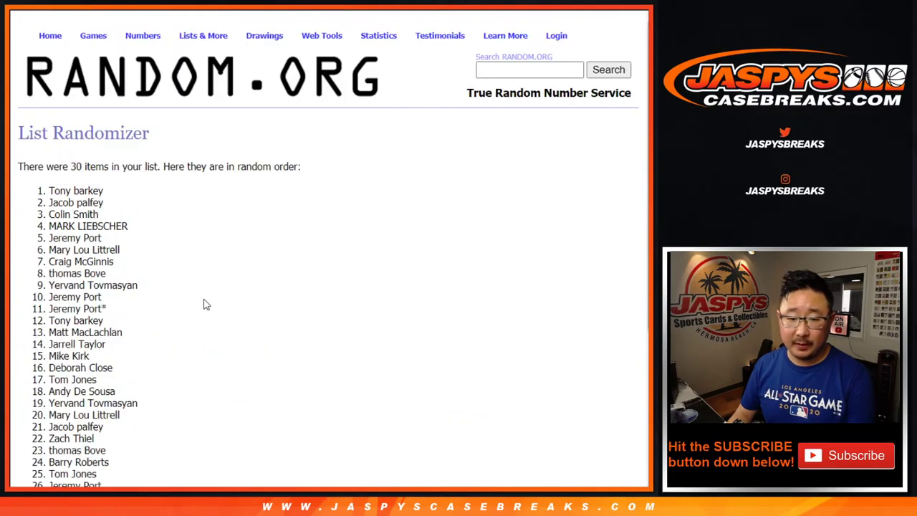
pyautogui.scroll(3, 161, 272)
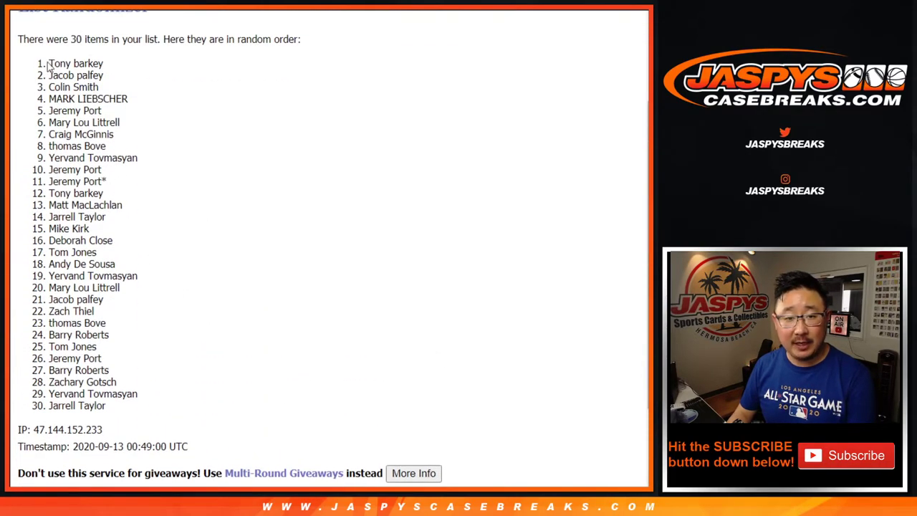
# Copy all 30 shuffled names and paste them into column A of the spreadsheet
pyautogui.moveTo(48, 67); pyautogui.dragTo(131, 406)
pyautogui.scroll(-3, 151, 383)
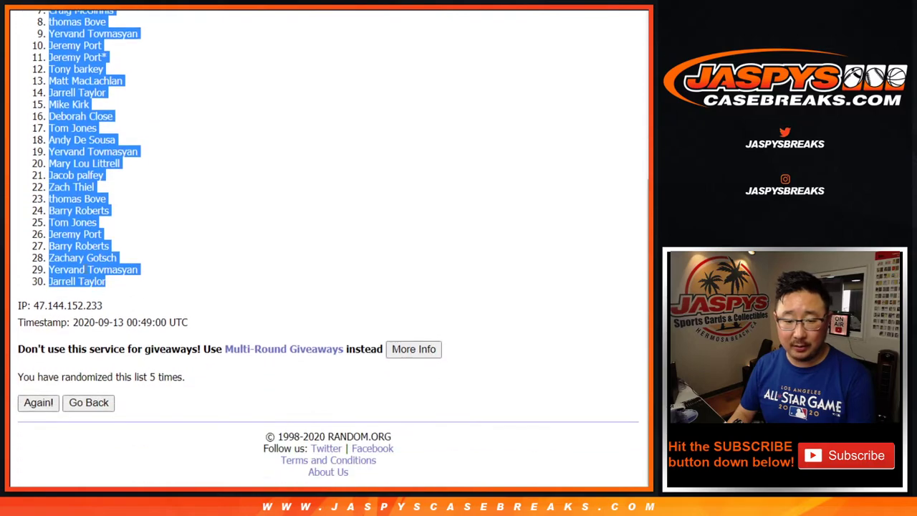
pyautogui.hotkey('ctrl', 'c')
pyautogui.hotkey('alt', 'Tab')
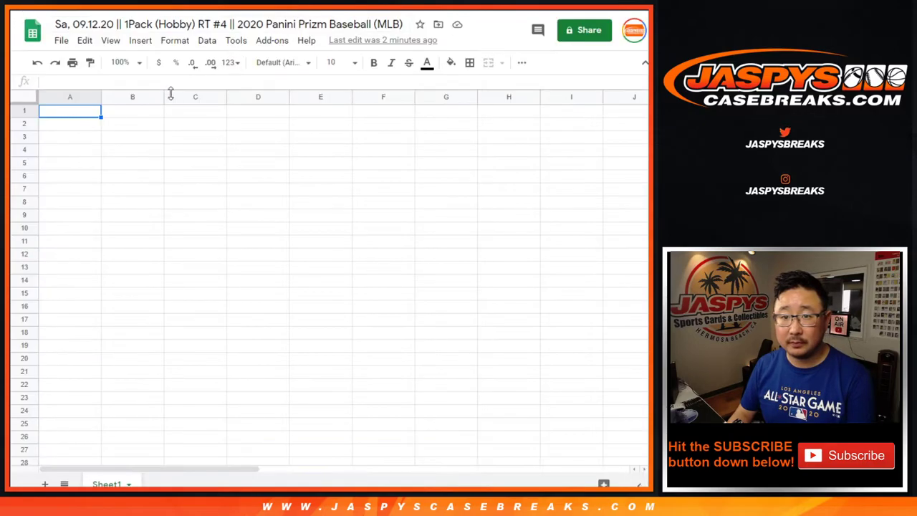
pyautogui.rightClick(78, 113)
pyautogui.click(115, 98)
pyautogui.scroll(-4, 204, 221)
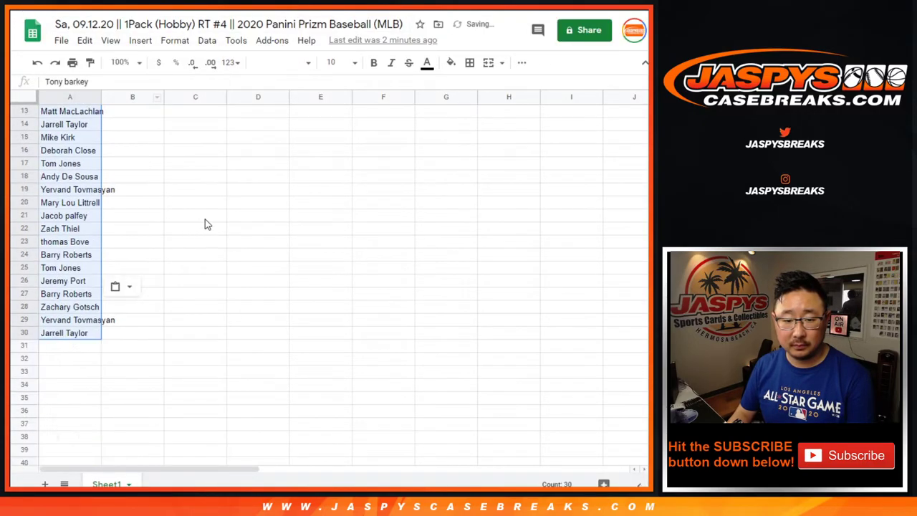
pyautogui.scroll(4, 205, 221)
# Shuffle the 30 MLB team names in the team List Randomizer five times
pyautogui.hotkey('alt', 'Tab')
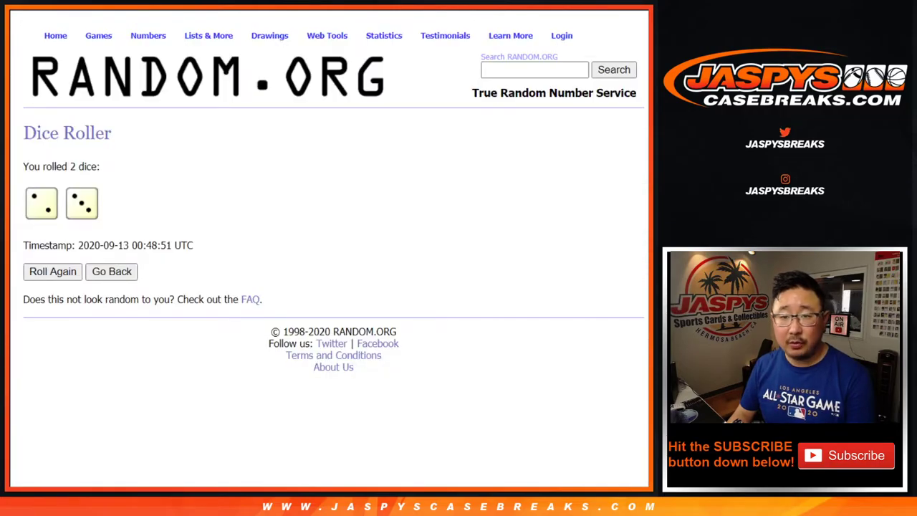
pyautogui.hotkey('alt', 'Tab')
pyautogui.hotkey('alt', 'Left')
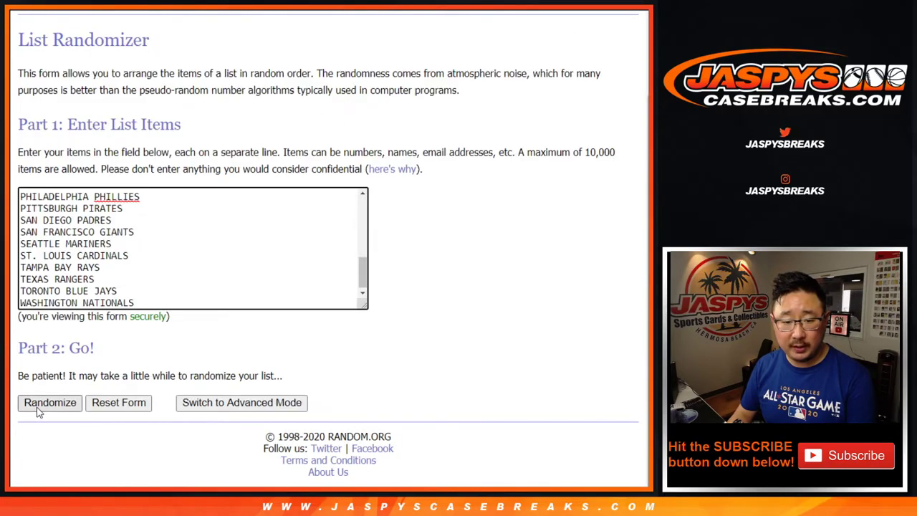
pyautogui.click(40, 406)
pyautogui.click(40, 405)
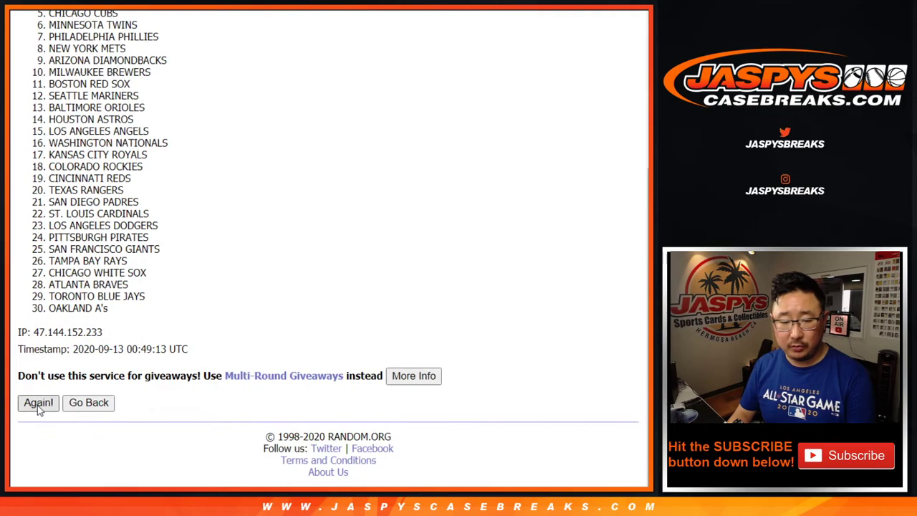
pyautogui.click(39, 405)
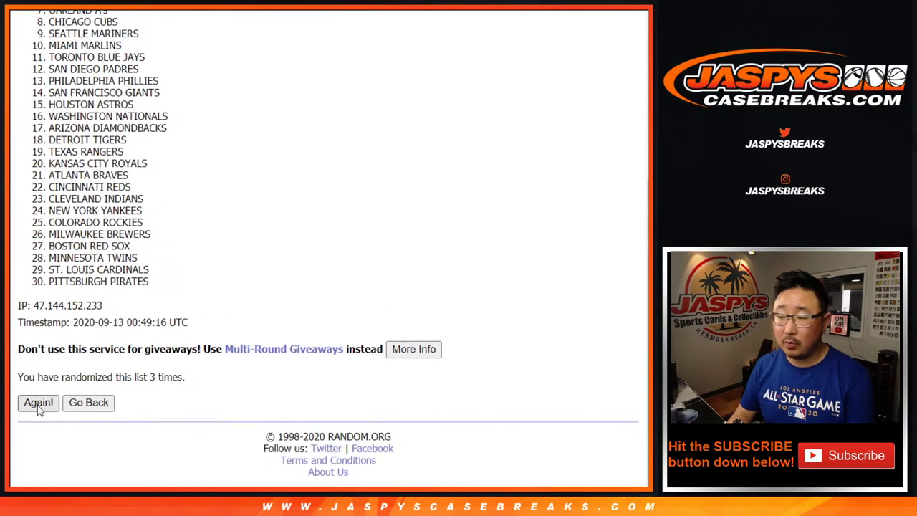
pyautogui.click(40, 405)
pyautogui.press('Return')
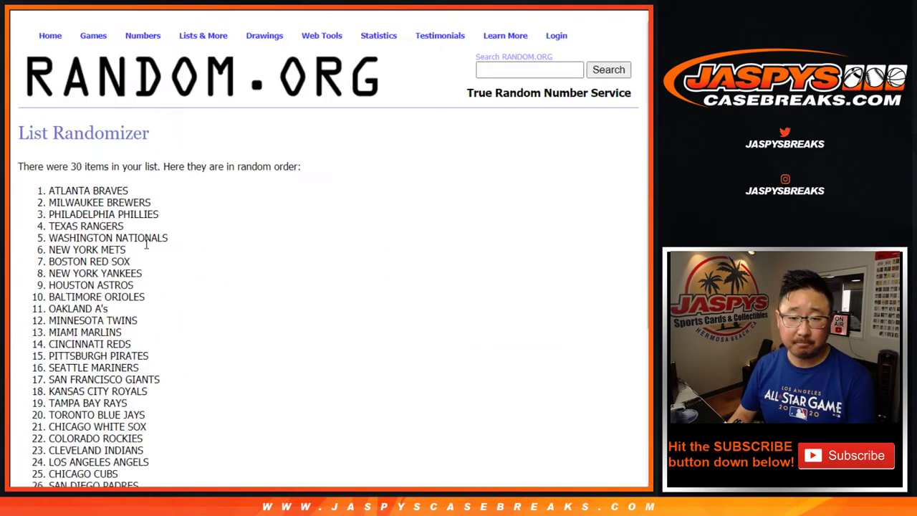
# Select all 30 shuffled teams, from Atlanta Braves to Arizona Diamondbacks
pyautogui.scroll(-2, 146, 246)
pyautogui.scroll(3, 52, 107)
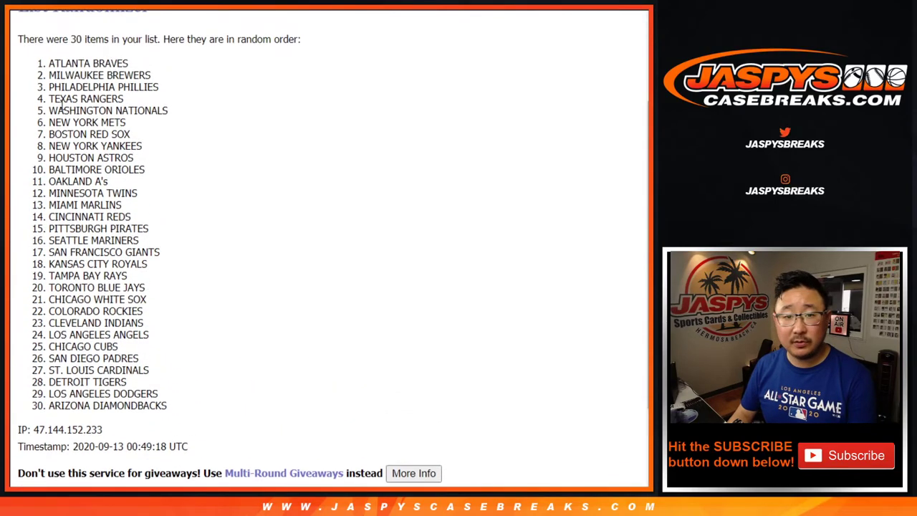
pyautogui.moveTo(40, 64); pyautogui.dragTo(171, 405)
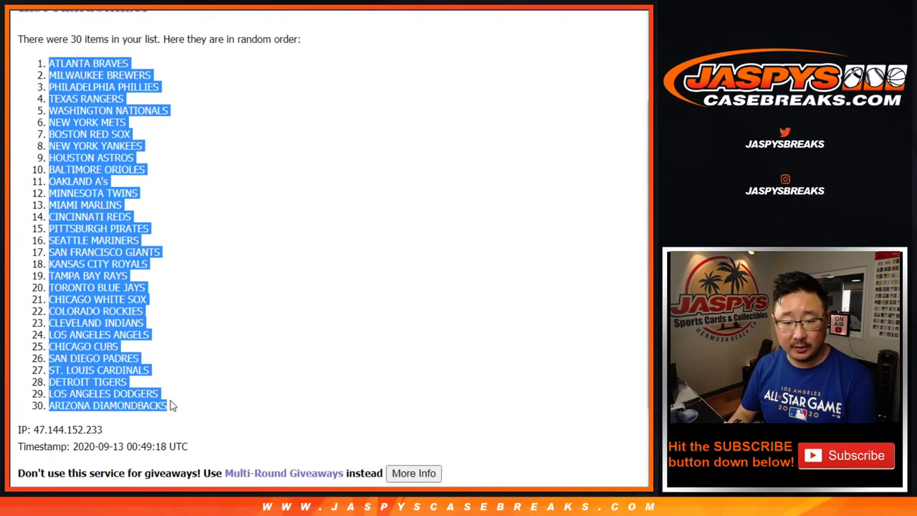
pyautogui.scroll(-1, 169, 405)
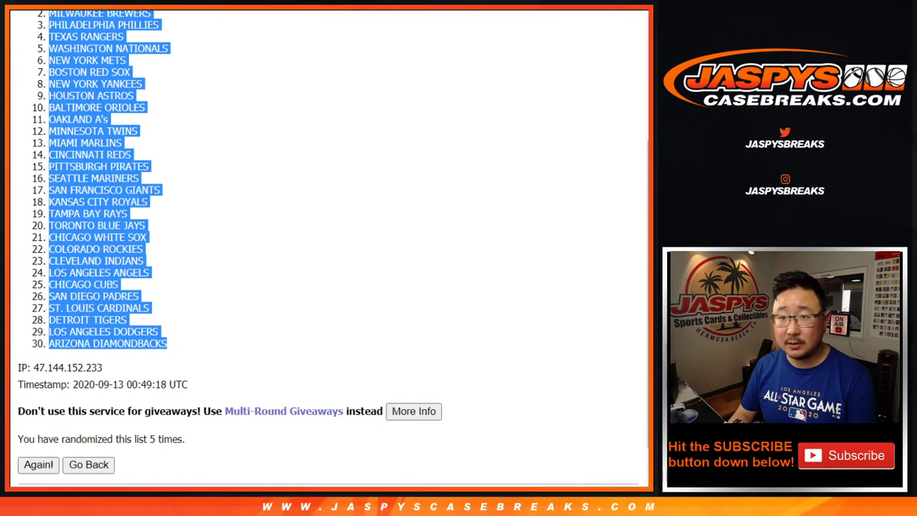
# Paste the 30 shuffled team names into column B beside the buyer names
pyautogui.hotkey('ctrl', 'Tab')
pyautogui.rightClick(132, 114)
pyautogui.click(143, 99)
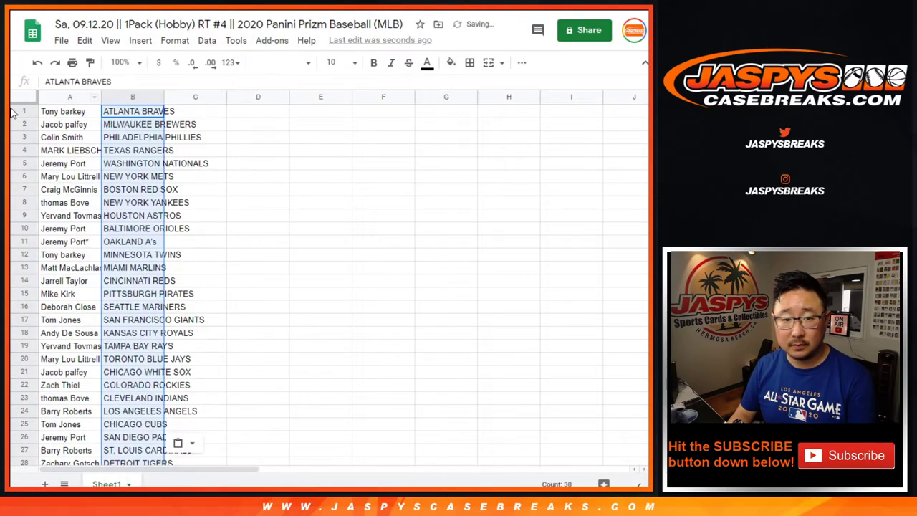
# Set the whole sheet to Helvetica Neue 12, zoom to 125%, and autofit column A
pyautogui.click(20, 97)
pyautogui.click(281, 62)
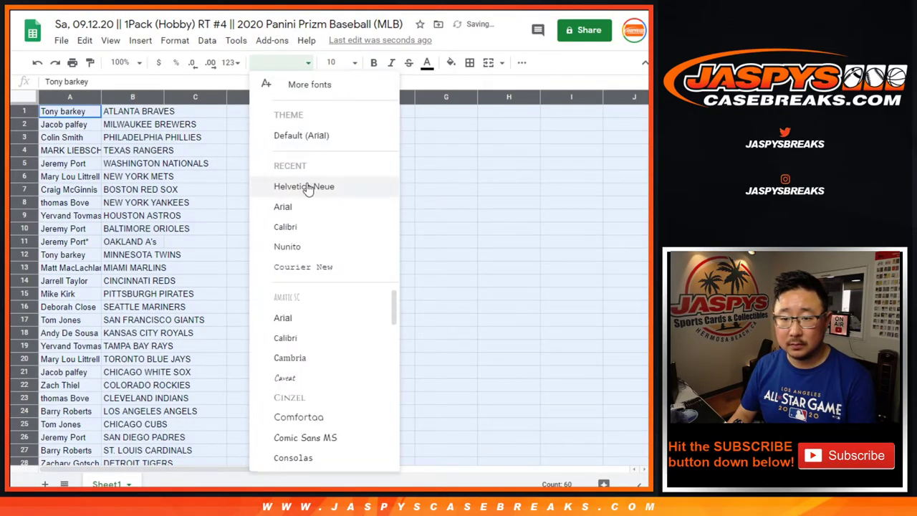
pyautogui.click(332, 62)
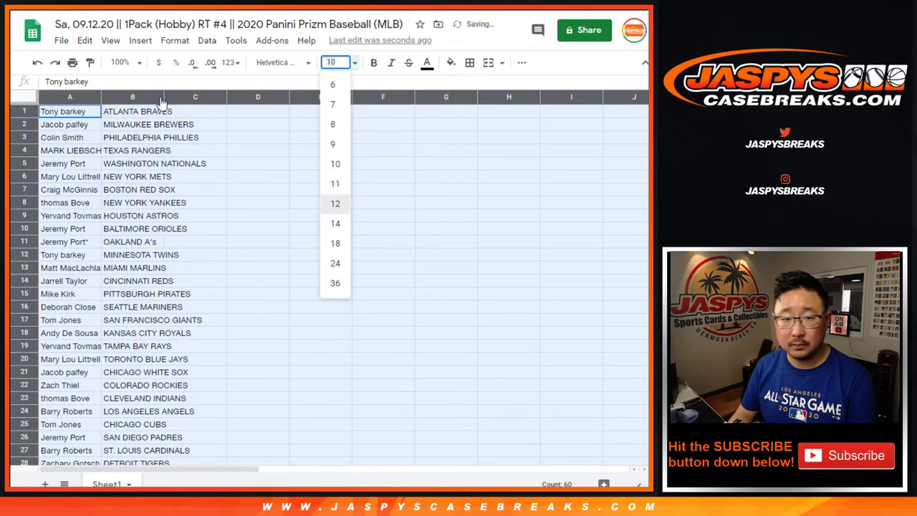
pyautogui.click(334, 205)
pyautogui.click(124, 63)
pyautogui.click(123, 164)
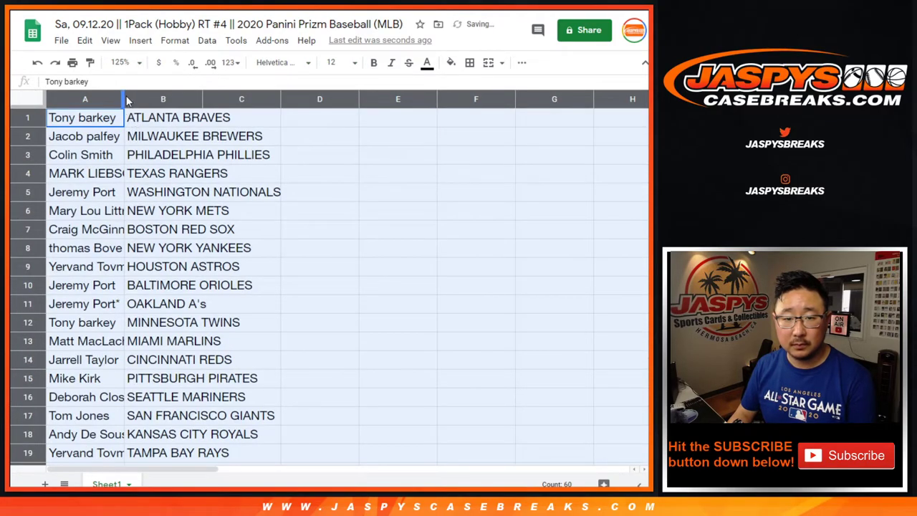
pyautogui.doubleClick(124, 94)
# Review the list by selecting rows 1–15, then A16:B30
pyautogui.keyDown('shift'); pyautogui.click(202, 385); pyautogui.keyUp('shift')
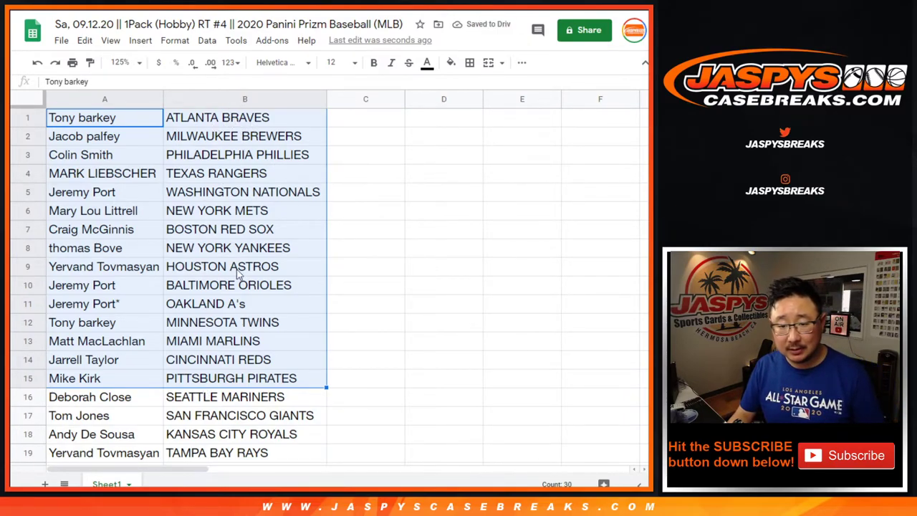
pyautogui.scroll(-4, 208, 315)
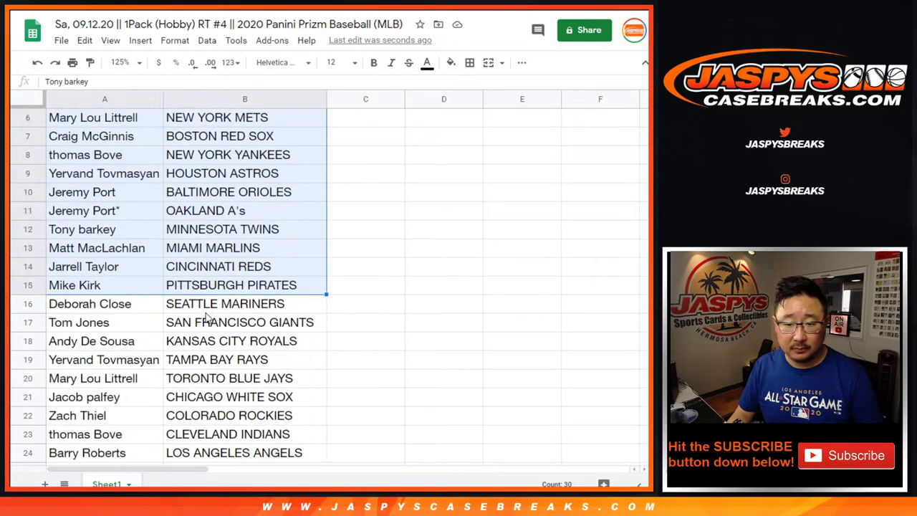
pyautogui.click(136, 176)
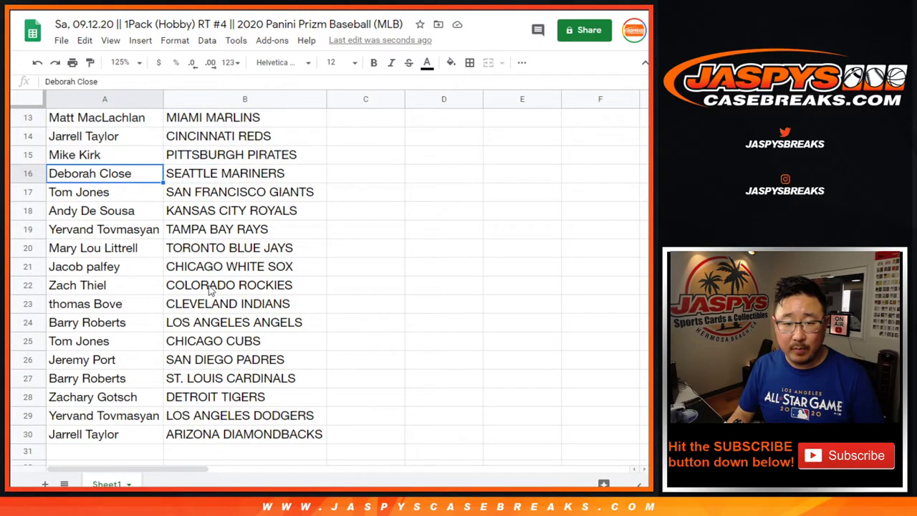
pyautogui.keyDown('shift'); pyautogui.click(213, 436); pyautogui.keyUp('shift')
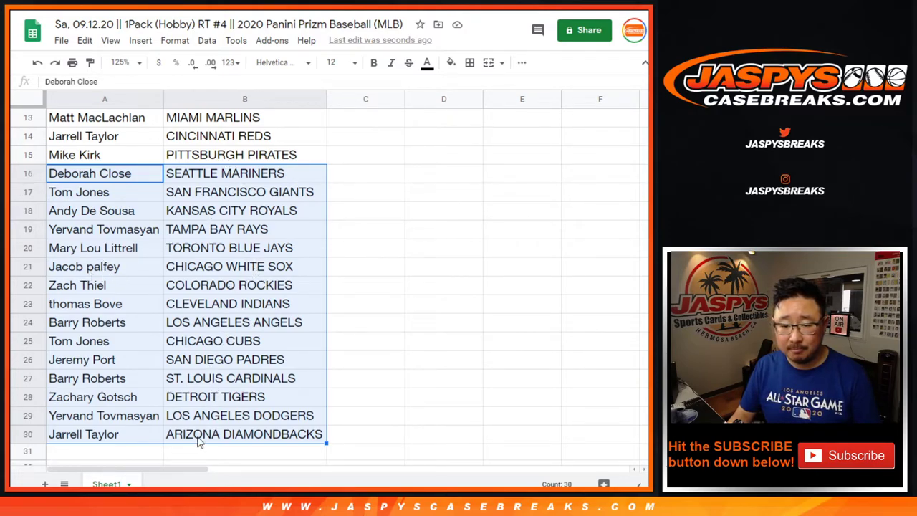
pyautogui.scroll(5, 256, 405)
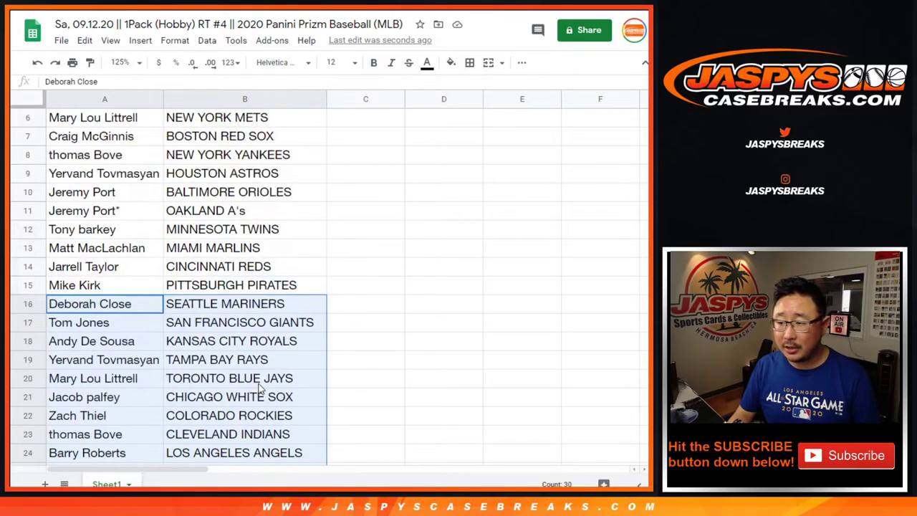
# Zoom to 80% and sort the sheet by team column B, A→Z
pyautogui.click(130, 63)
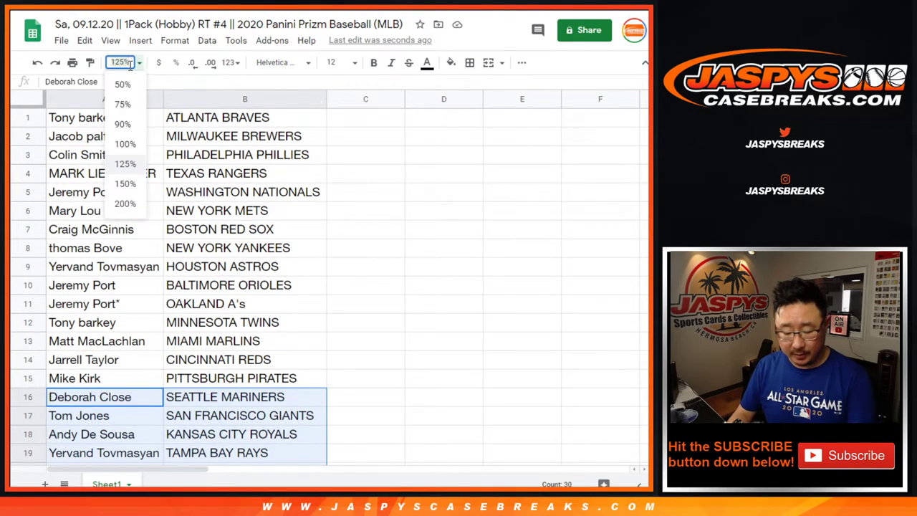
pyautogui.write('80')
pyautogui.press('Return')
pyautogui.click(181, 95)
pyautogui.click(207, 40)
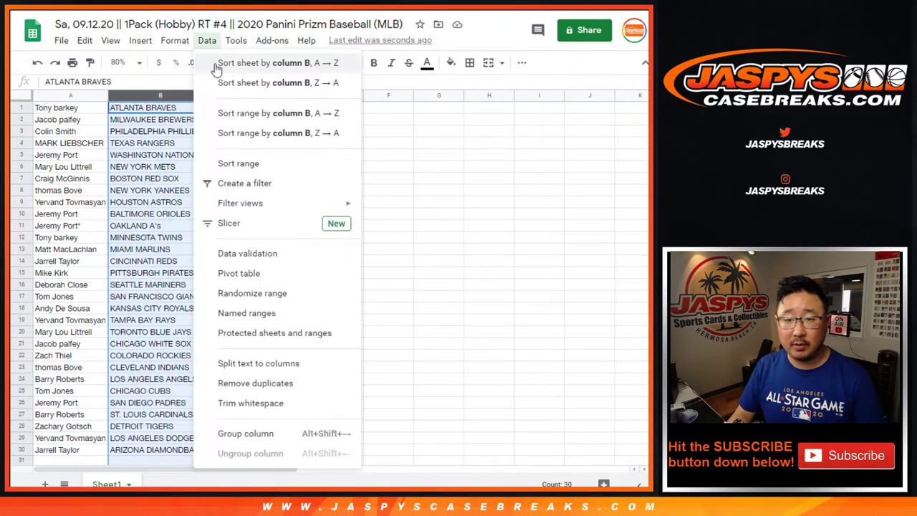
pyautogui.click(215, 65)
# Apply all borders to the A1:B30 table and center its text
pyautogui.click(93, 147)
pyautogui.hotkey('ctrl', 'a')
pyautogui.click(469, 62)
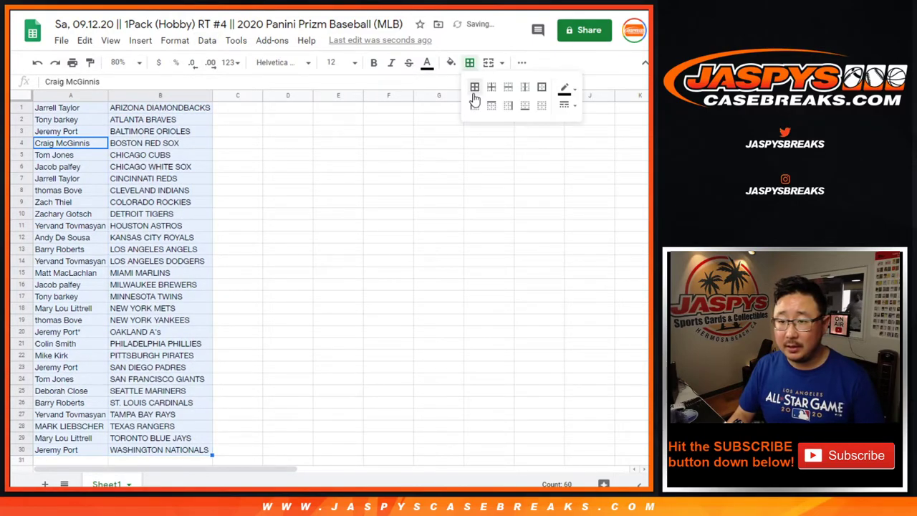
pyautogui.click(521, 62)
pyautogui.click(336, 86)
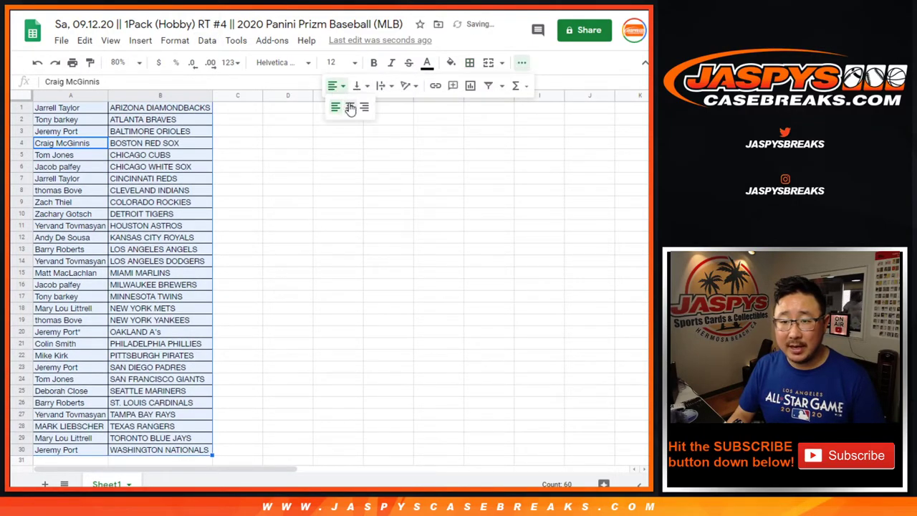
pyautogui.click(349, 108)
# Set print to portrait with the workbook title as header and continue to printing
pyautogui.click(73, 62)
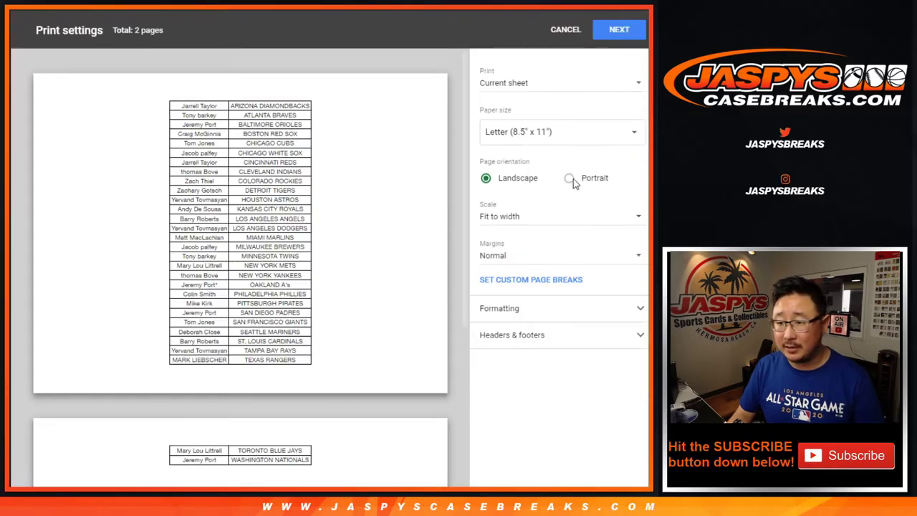
pyautogui.click(569, 178)
pyautogui.click(517, 338)
pyautogui.click(485, 383)
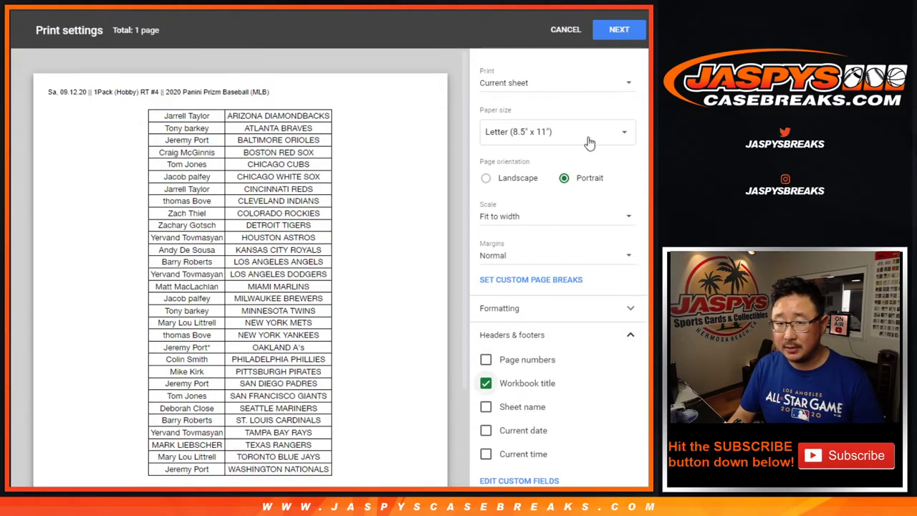
pyautogui.click(611, 35)
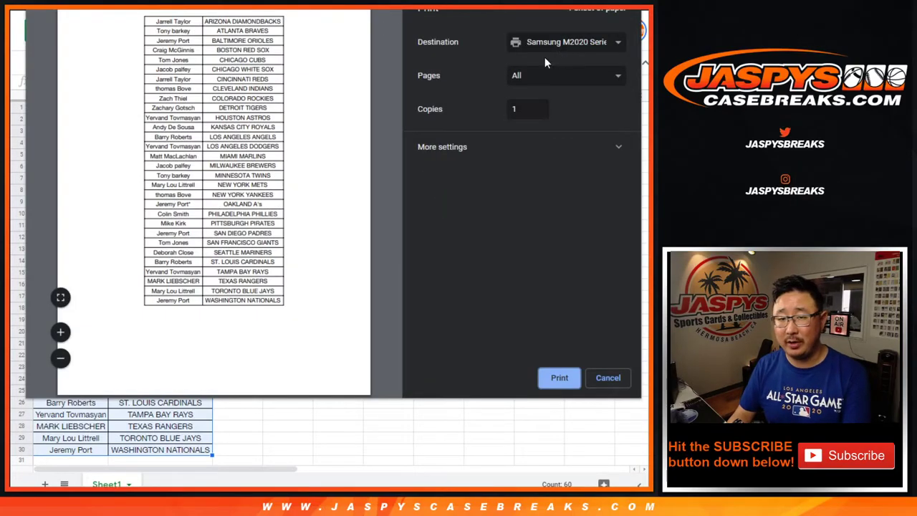
# Confirm Print in Chrome's print dialog to send the sorted list to the printer
pyautogui.press('Return')
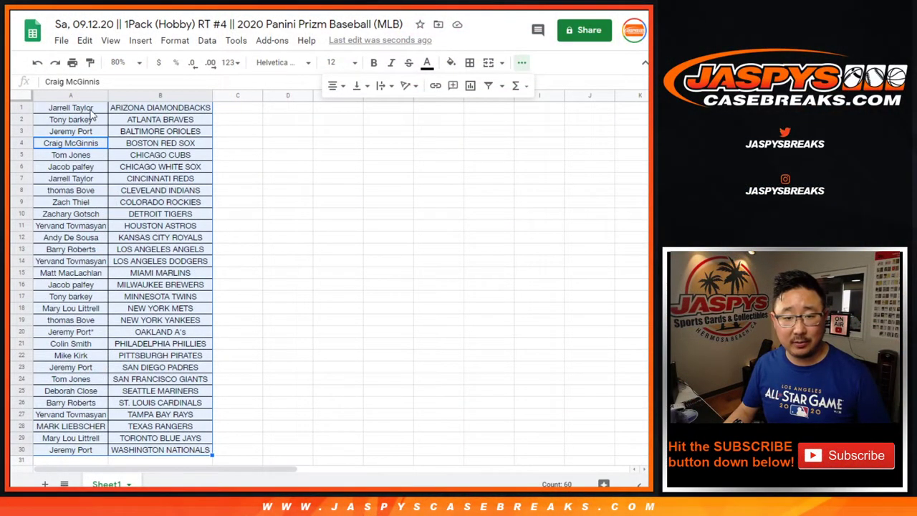
# Copy the 30 names in A1:A30 and paste them into the List Randomizer box
pyautogui.click(90, 110)
pyautogui.keyDown('shift'); pyautogui.click(101, 450); pyautogui.keyUp('shift')
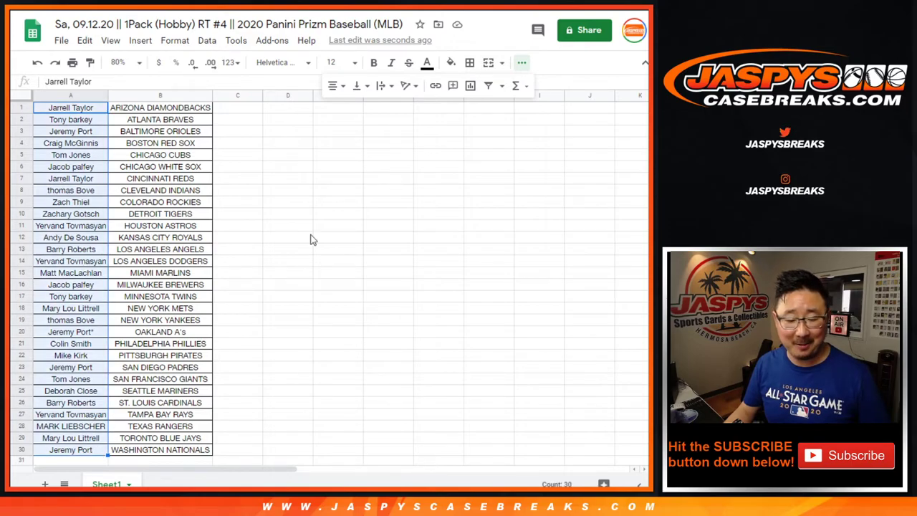
pyautogui.hotkey('ctrl', 'c')
pyautogui.hotkey('ctrl', 'Tab')
pyautogui.click(311, 199)
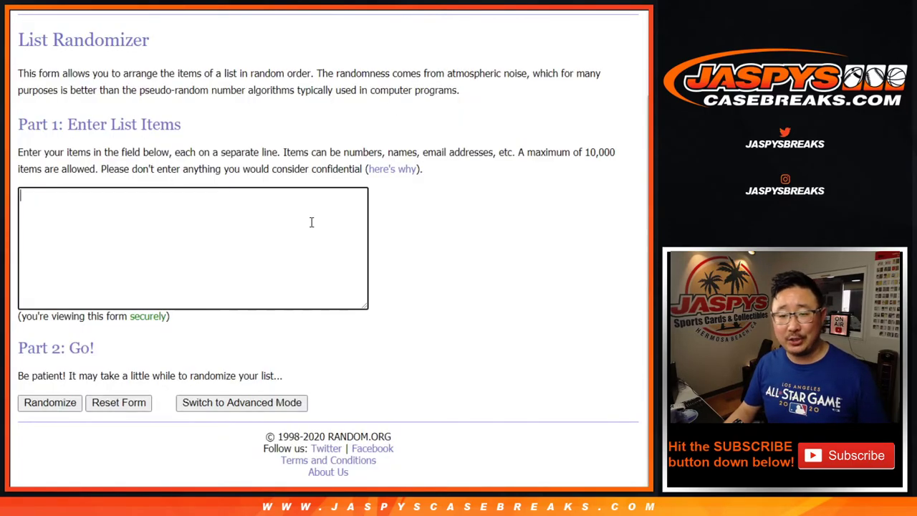
pyautogui.hotkey('ctrl', 'v')
# Roll two dice on the Dice Roller, getting 4 and 1, then return to the randomizer
pyautogui.hotkey('ctrl', 'Tab')
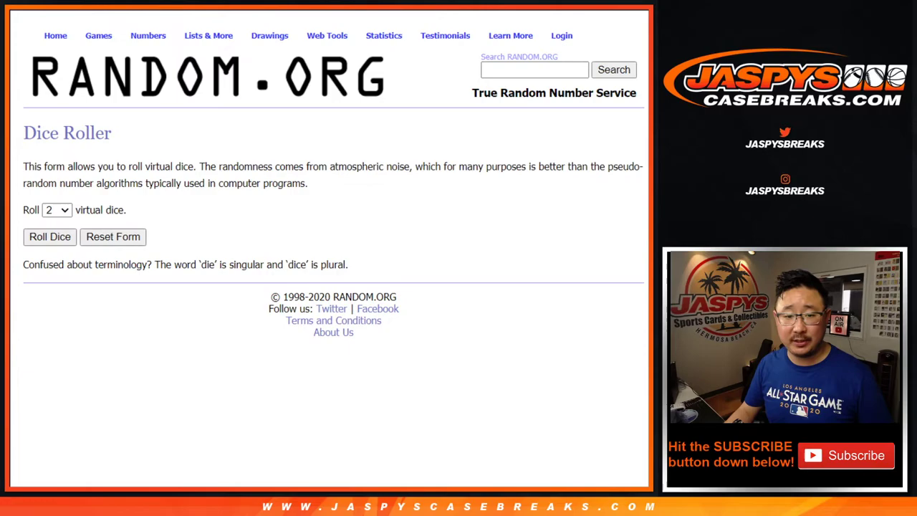
pyautogui.hotkey('ctrl', 'Tab')
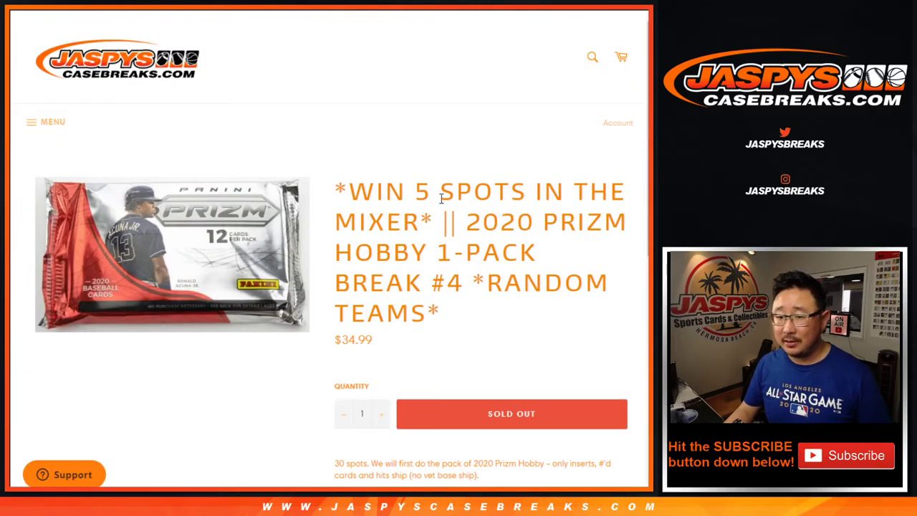
pyautogui.doubleClick(424, 192)
pyautogui.hotkey('ctrl', 'shift', 'Tab')
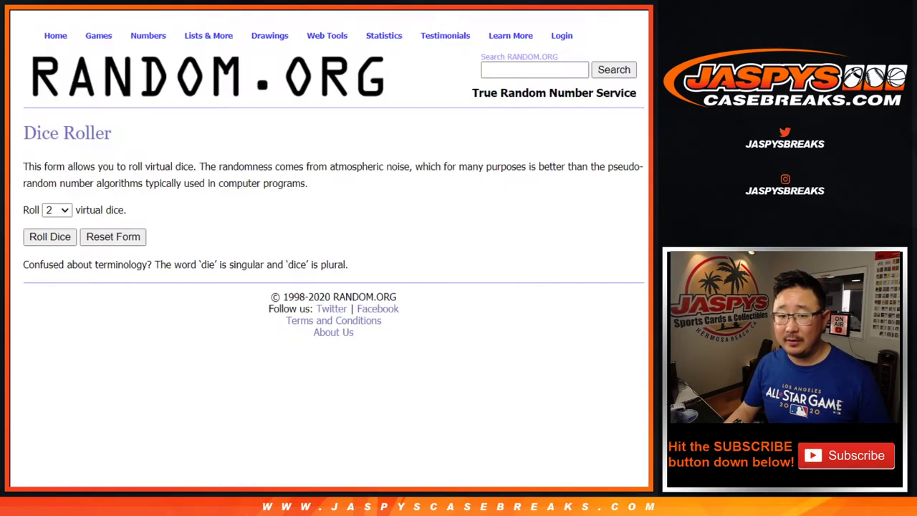
pyautogui.click(50, 237)
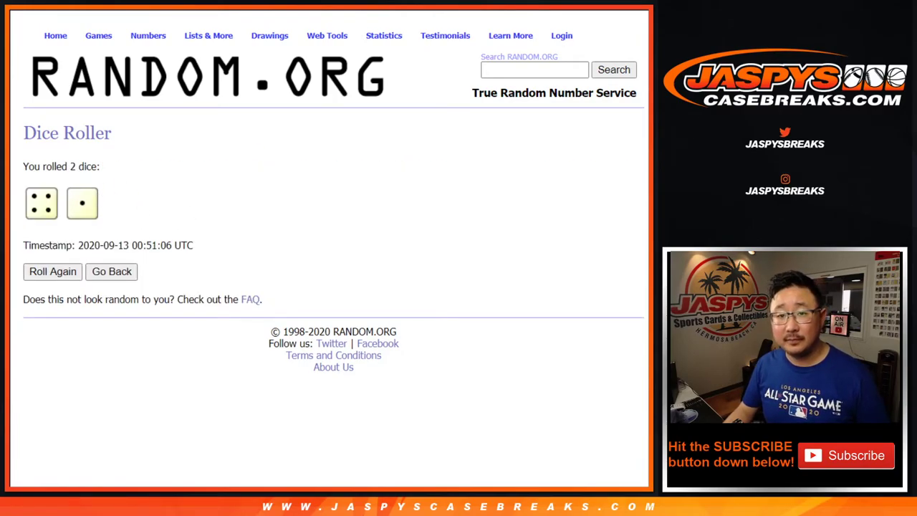
pyautogui.hotkey('ctrl', 'Tab')
pyautogui.hotkey('ctrl', 'shift', 'Tab')
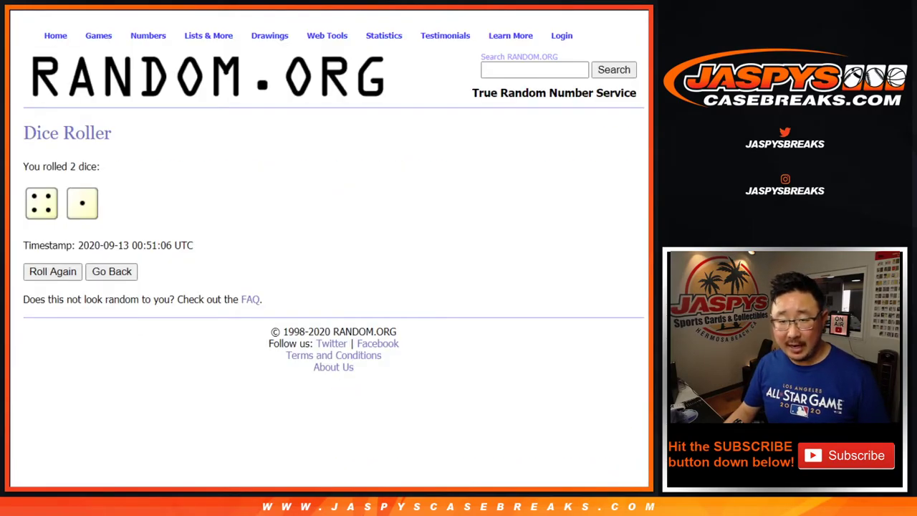
pyautogui.hotkey('ctrl', 'shift', 'Tab')
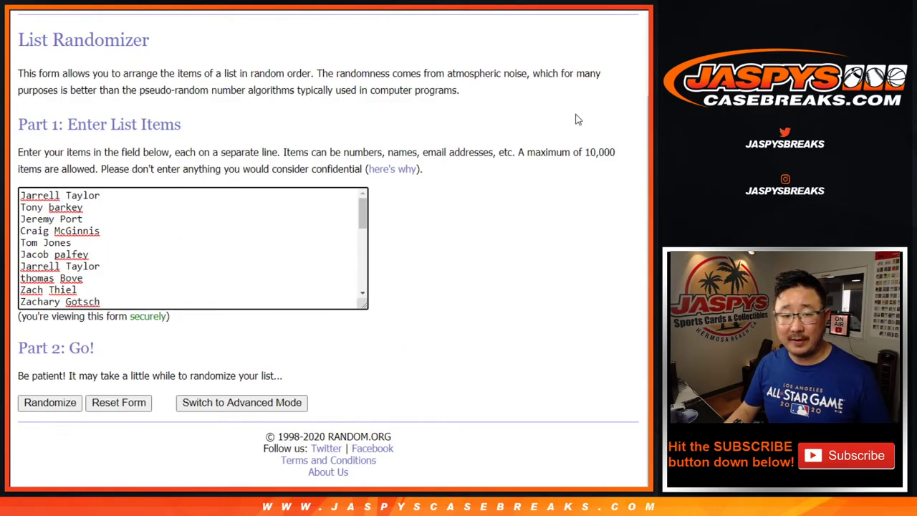
# Randomize the customer name list five times in a row
pyautogui.click(48, 403)
pyautogui.scroll(-5, 41, 405)
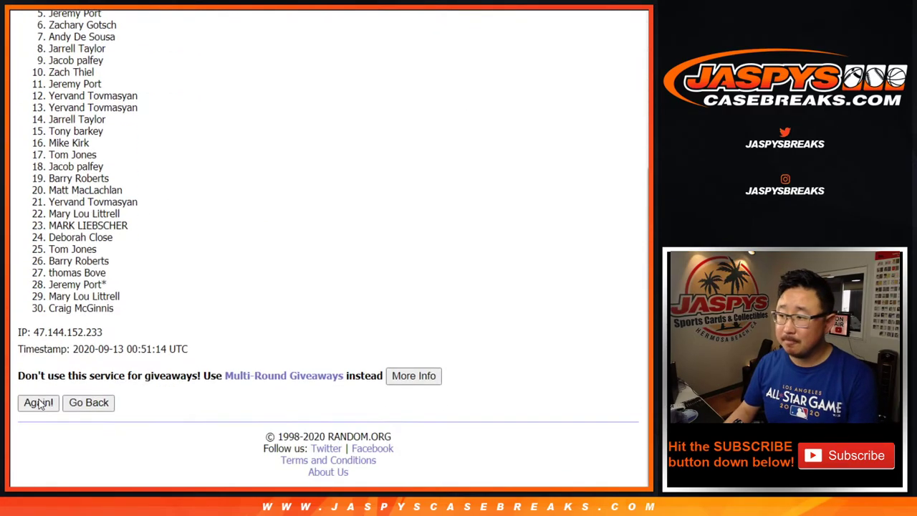
pyautogui.click(38, 402)
pyautogui.scroll(-5, 40, 405)
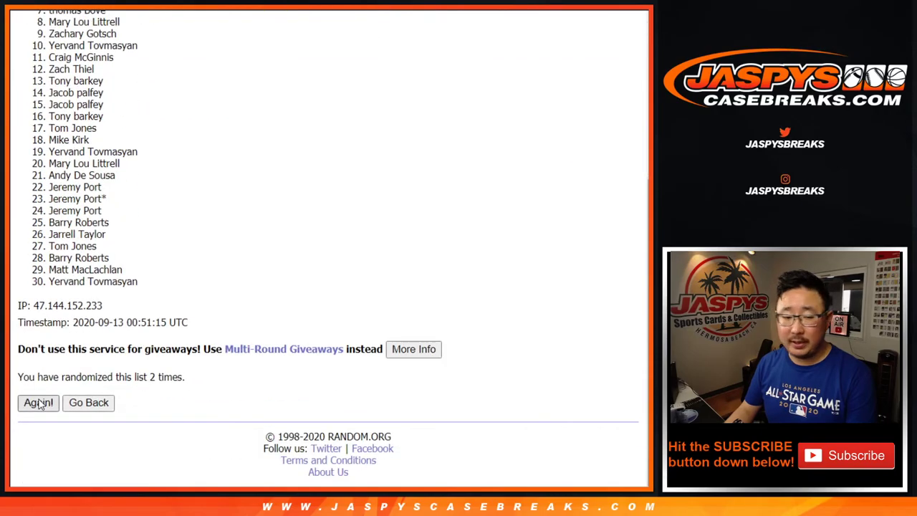
pyautogui.click(37, 402)
pyautogui.scroll(-5, 40, 405)
pyautogui.click(38, 402)
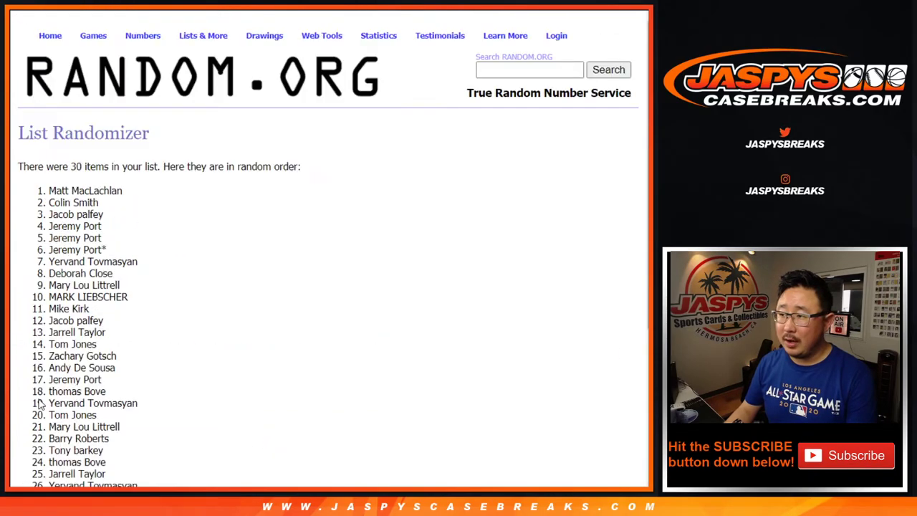
pyautogui.scroll(-5, 39, 405)
pyautogui.click(38, 403)
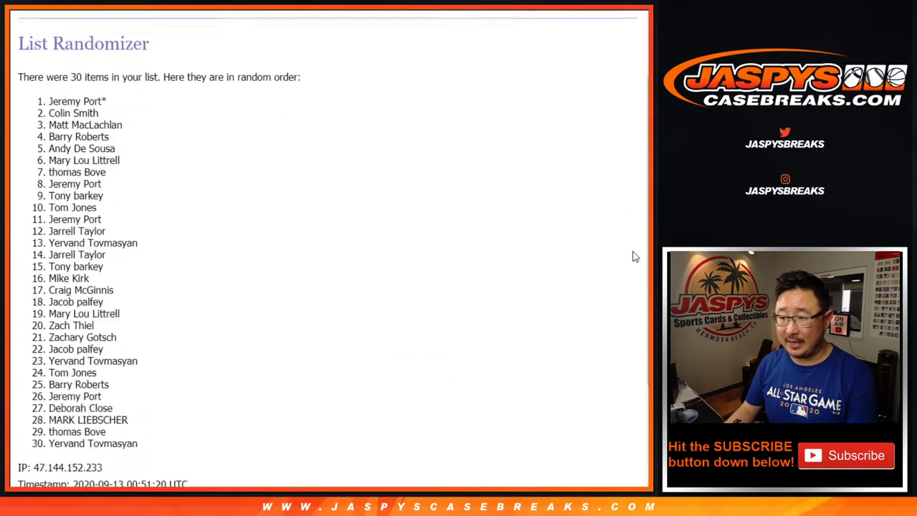
pyautogui.scroll(-5, 635, 256)
pyautogui.scroll(1, 328, 251)
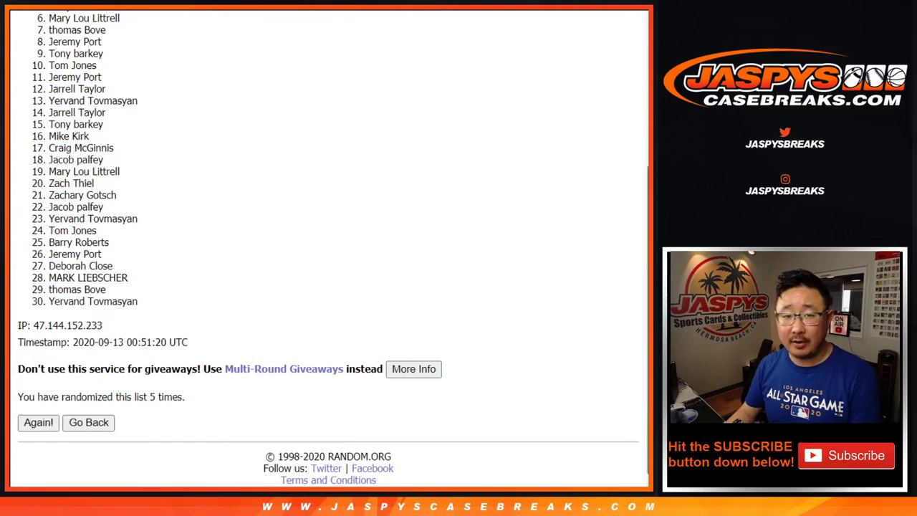
# Highlight the first five names of the final randomized order
pyautogui.scroll(2, 333, 250)
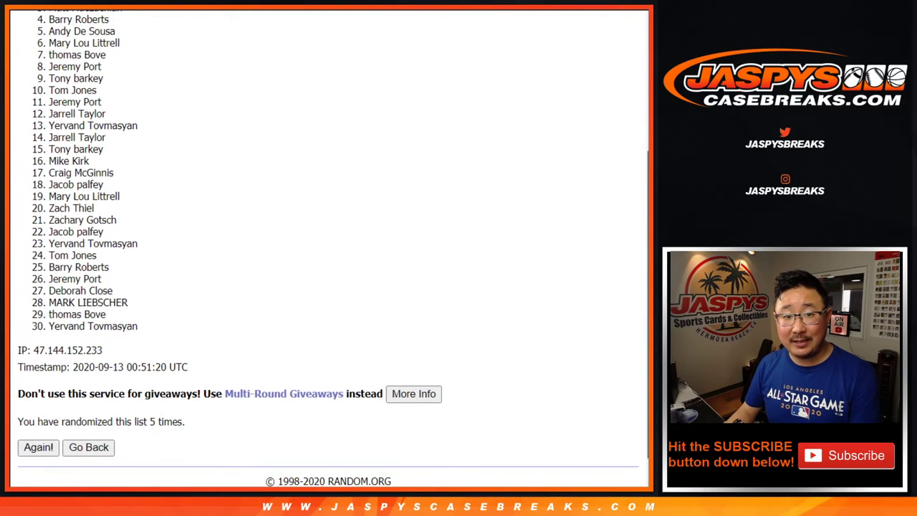
pyautogui.scroll(2, 168, 14)
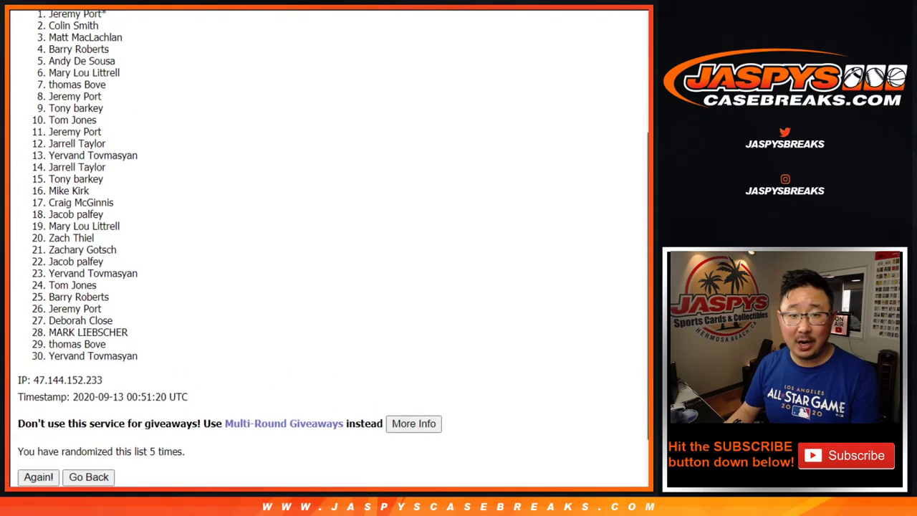
pyautogui.moveTo(49, 16); pyautogui.dragTo(139, 77)
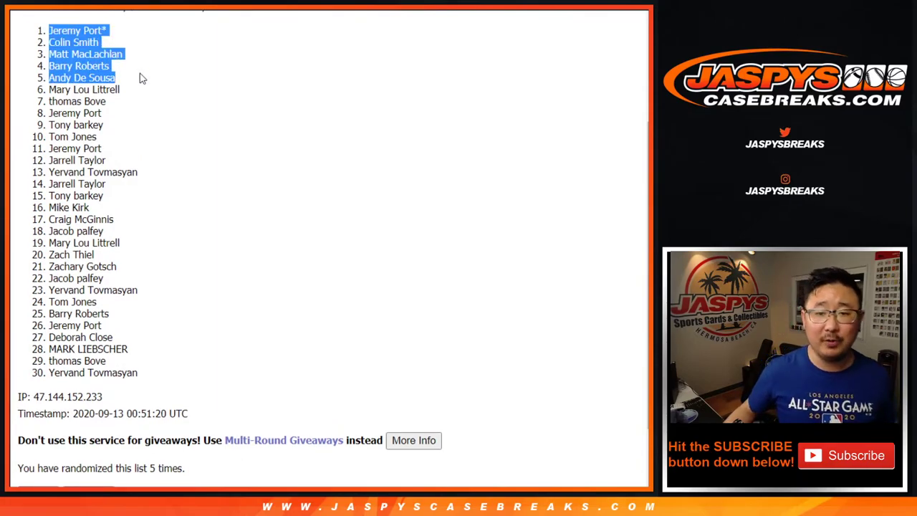